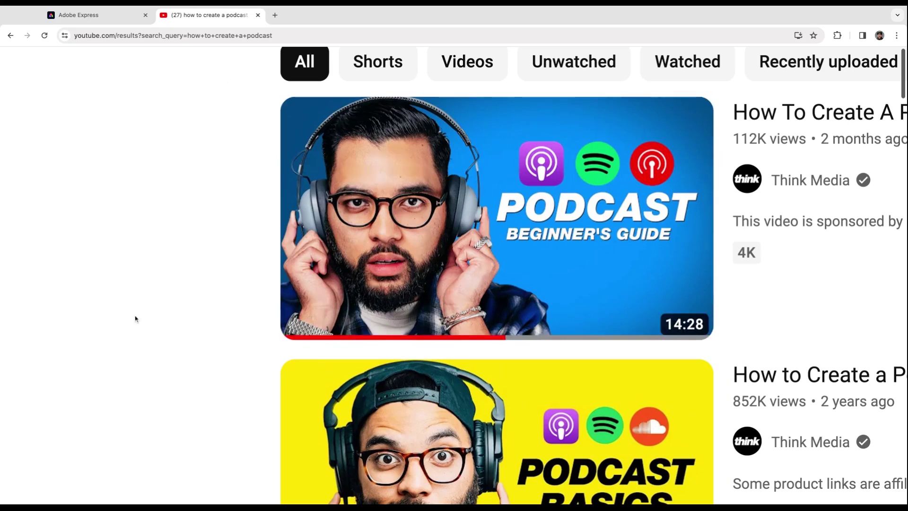
Step: In the Adobe Express tab, search the templates for YouTube thumbnail designs
key("ctrl+shift+Tab")
left_click(213, 61)
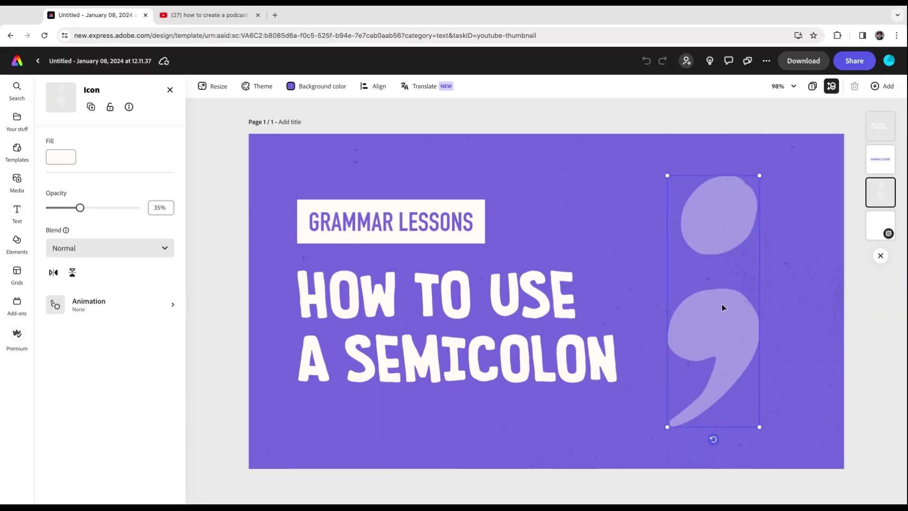
Step: Delete the template's semicolon graphic and paste in the headphones photo
key("Delete")
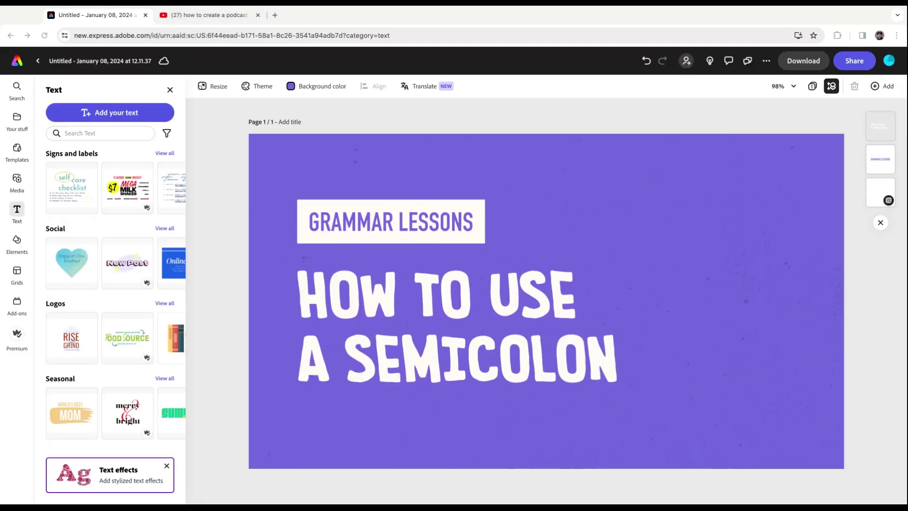
key("ctrl+v")
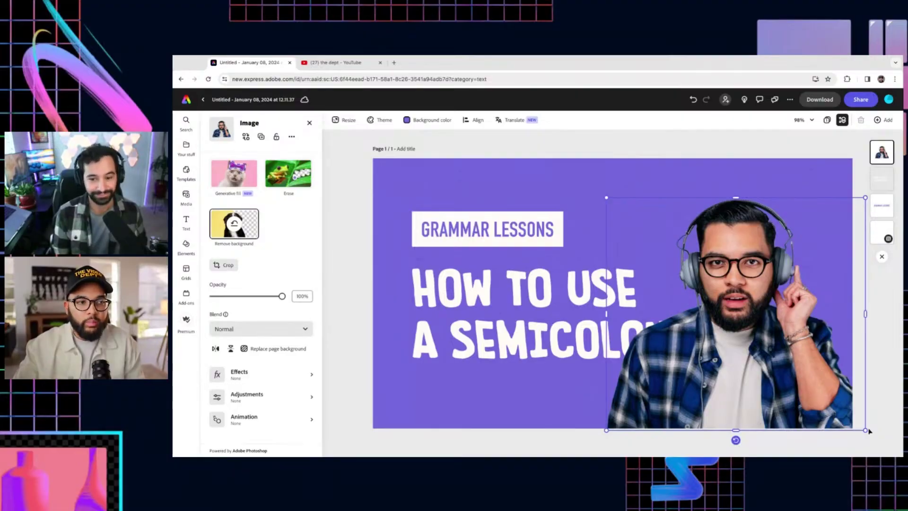
Step: Enlarge the headphones photo to fill the right side of the page
left_click_drag(870, 431, 869, 432)
left_click_drag(607, 197, 560, 183)
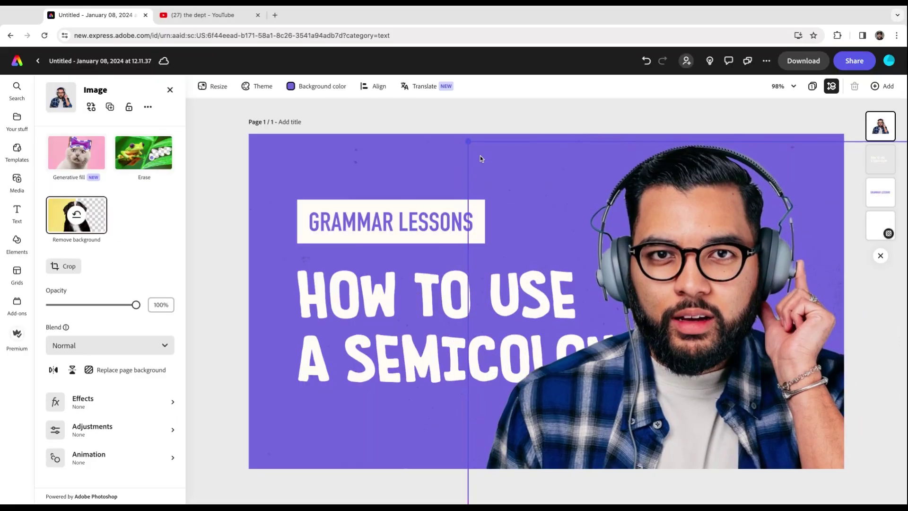
left_click_drag(481, 159, 475, 153)
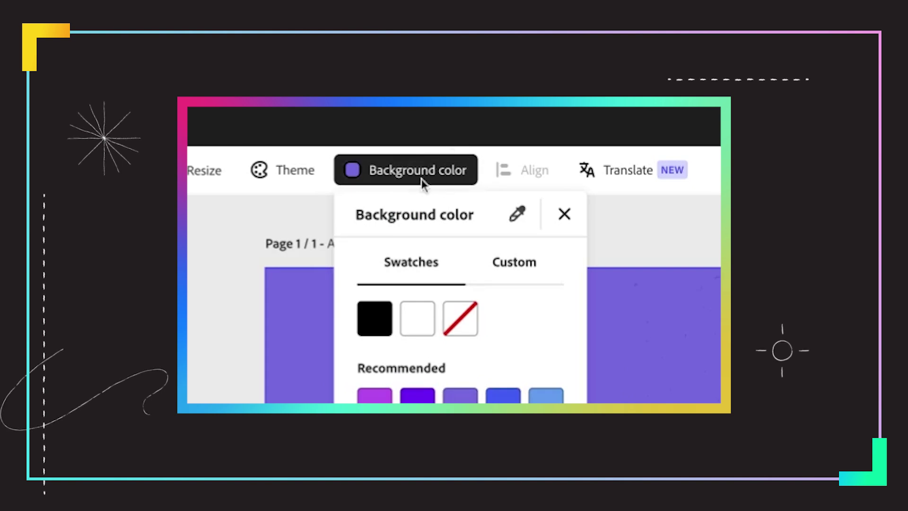
Step: Set the page background to a custom bright blue colour
left_click(422, 179)
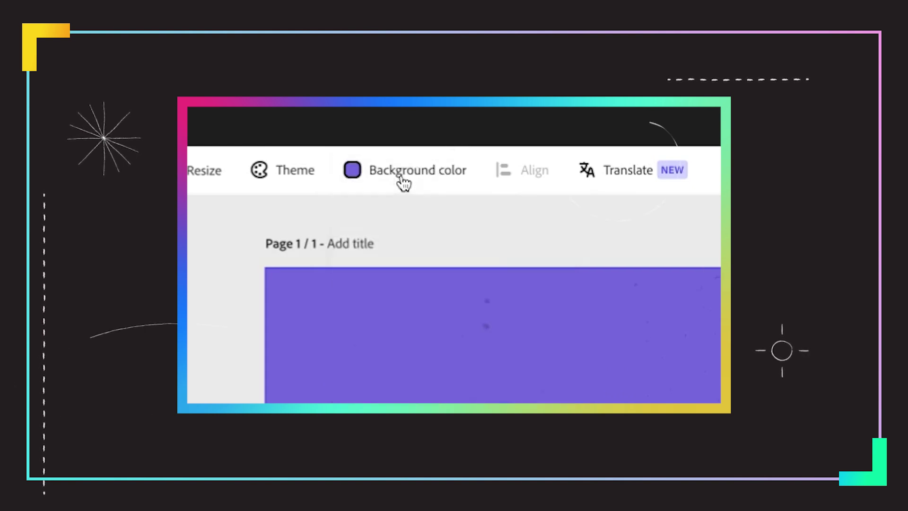
left_click(402, 183)
left_click(421, 166)
left_click_drag(368, 275, 462, 213)
left_click_drag(409, 187, 383, 185)
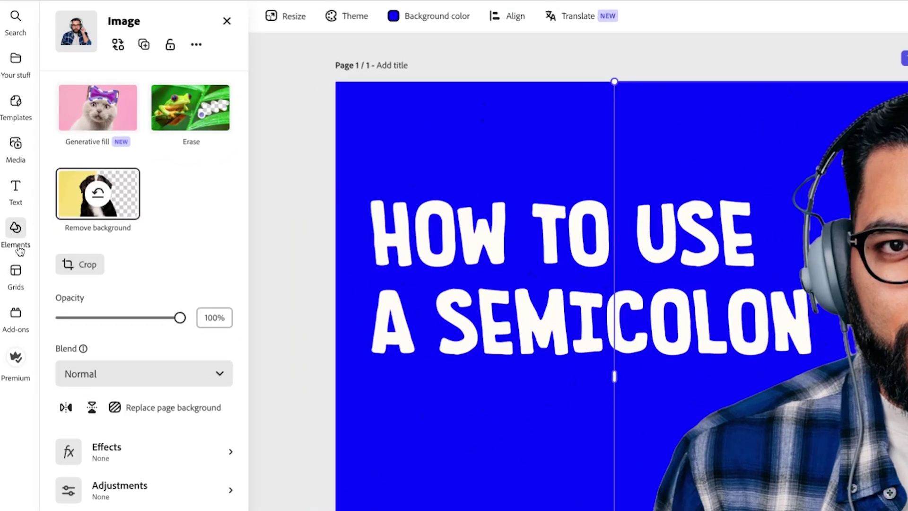
Step: Add a 'vignette' element, send it behind the title, and stretch it over the page
left_click(16, 239)
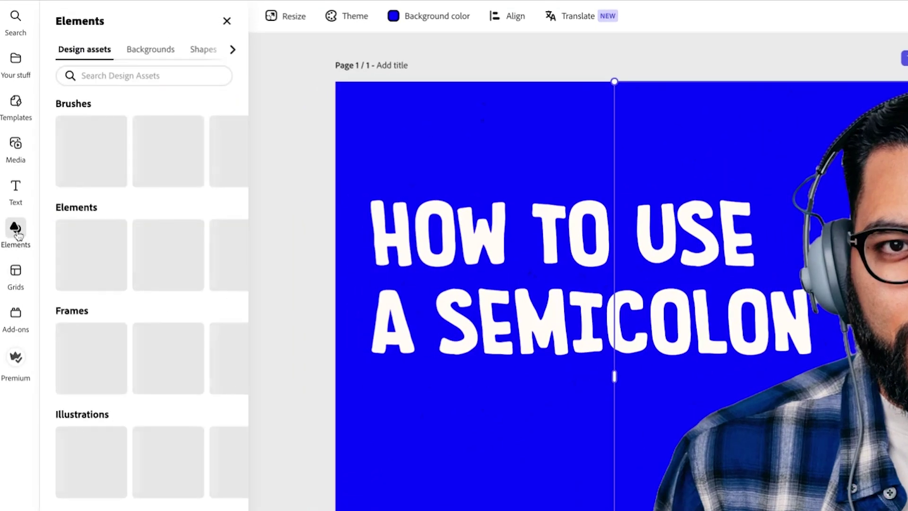
left_click(100, 75)
type("vignet")
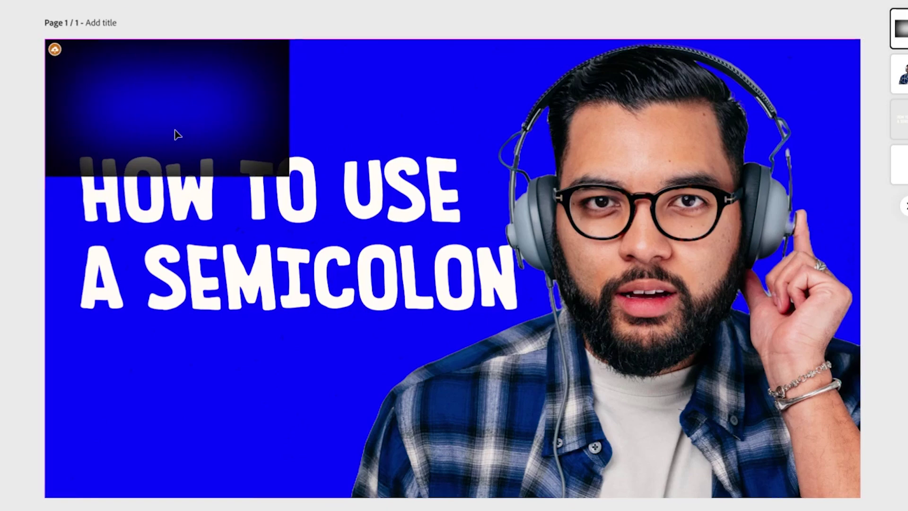
left_click(176, 135)
right_click(212, 110)
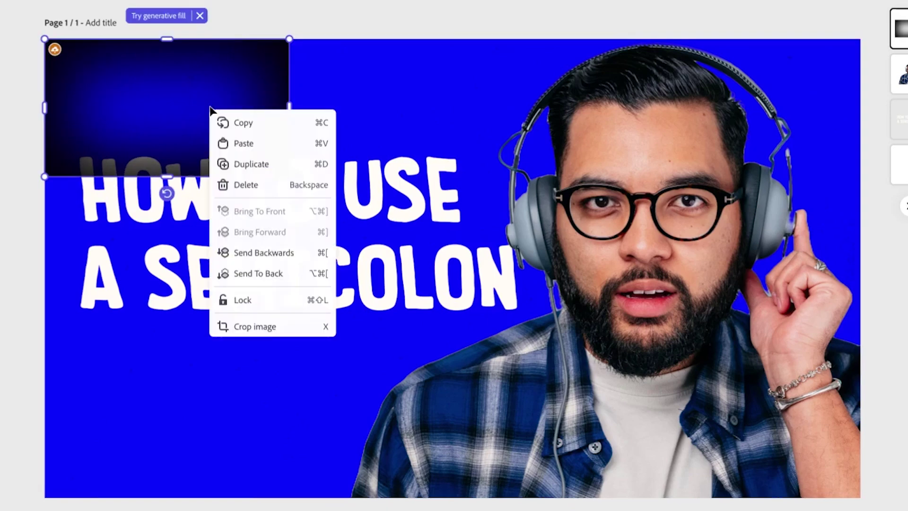
left_click(305, 259)
left_click_drag(290, 176, 860, 497)
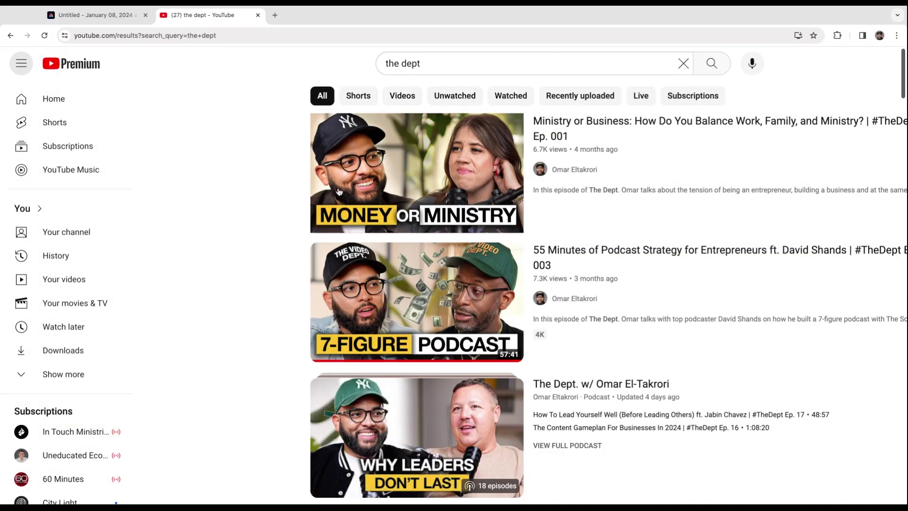
scroll(247, 221, "down", 4)
scroll(246, 221, "down", 12)
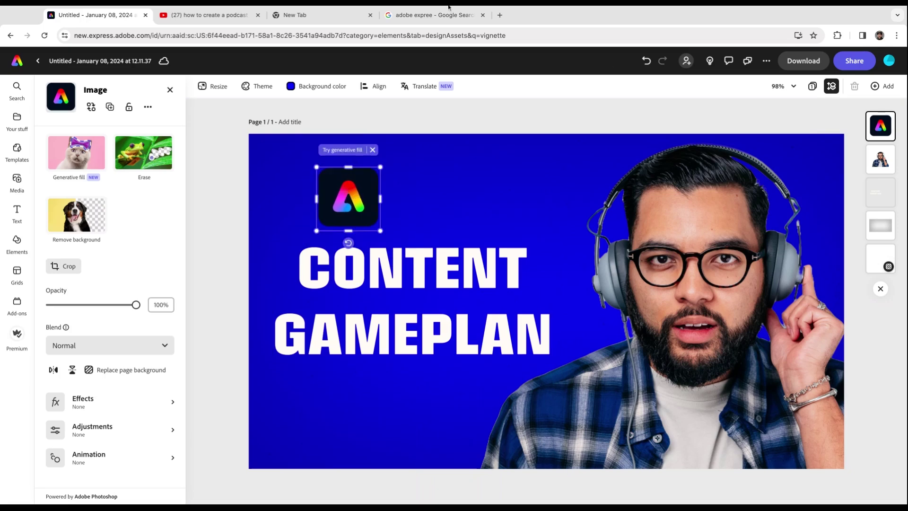
Step: Paste the StreamYard logo onto the thumbnail
key("ctrl+v")
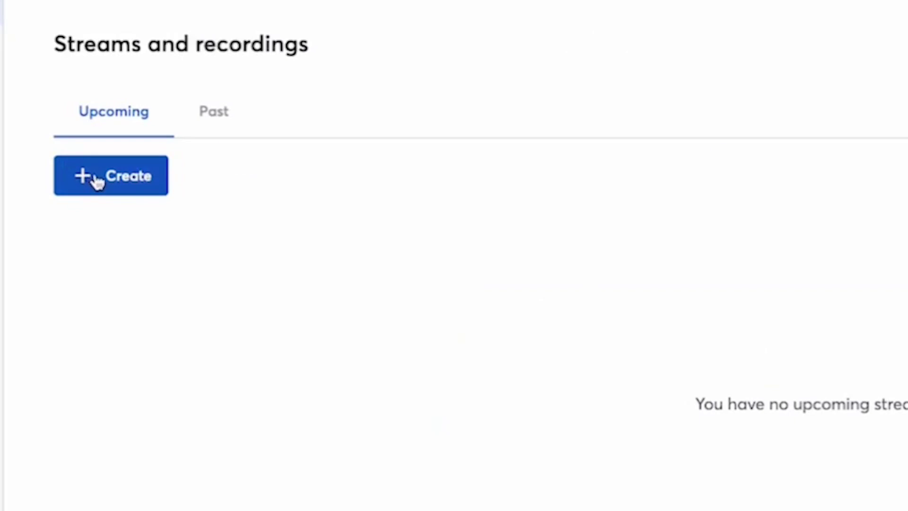
Step: Begin creating a new StreamYard studio recording
left_click(97, 180)
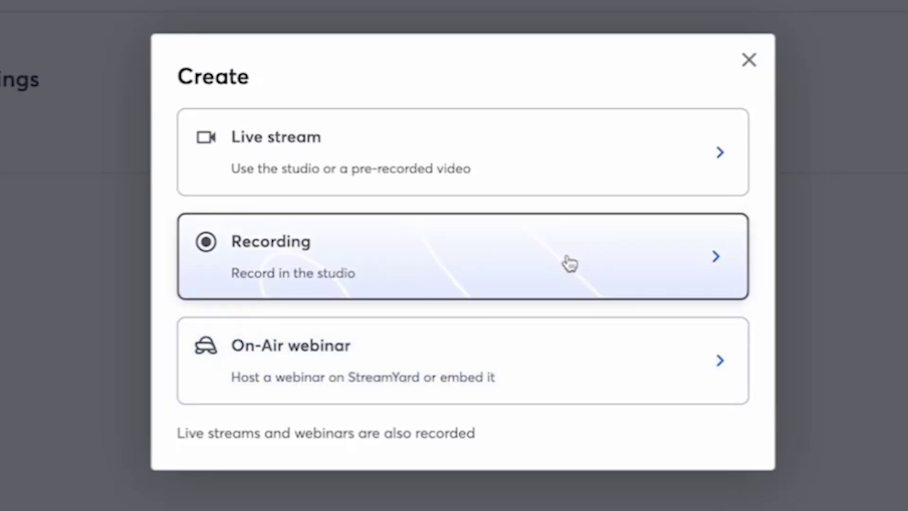
left_click(570, 263)
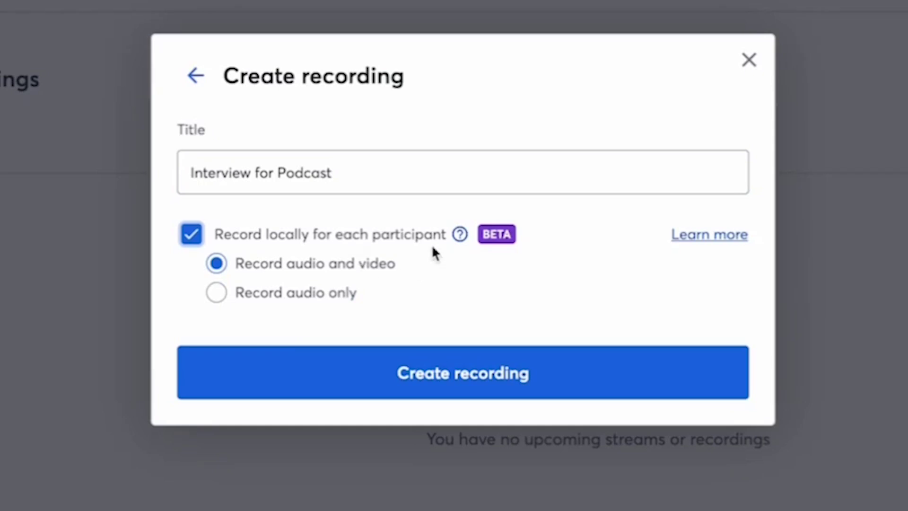
mouse_move(461, 233)
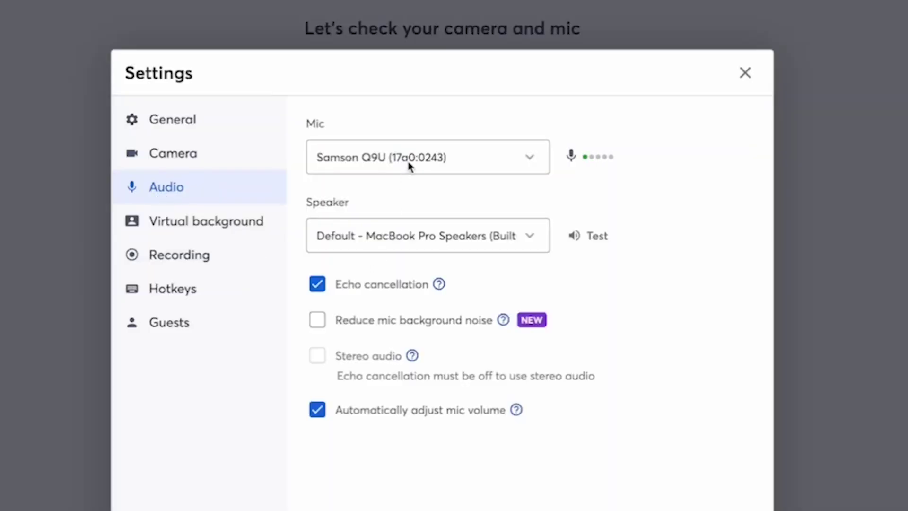
Step: Keep Samson Q9U as the microphone and close the #ffe400 brand colour picker
left_click(410, 167)
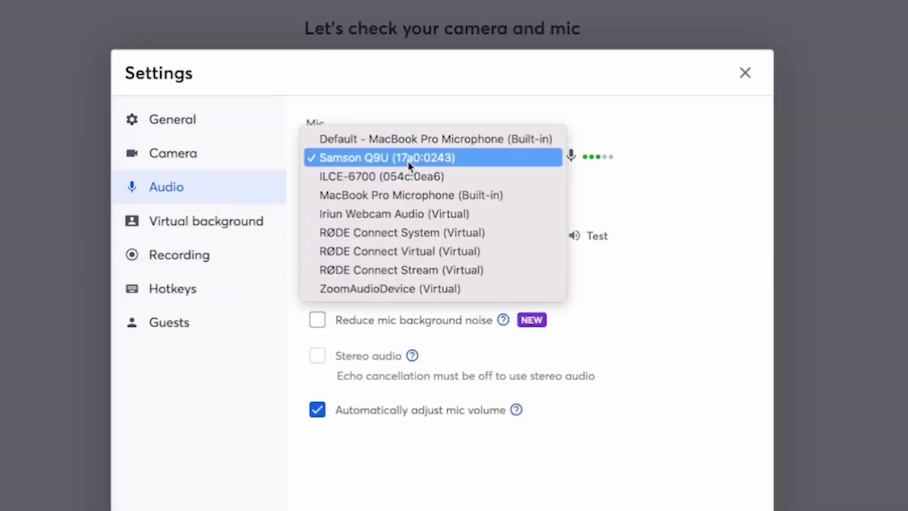
left_click(708, 194)
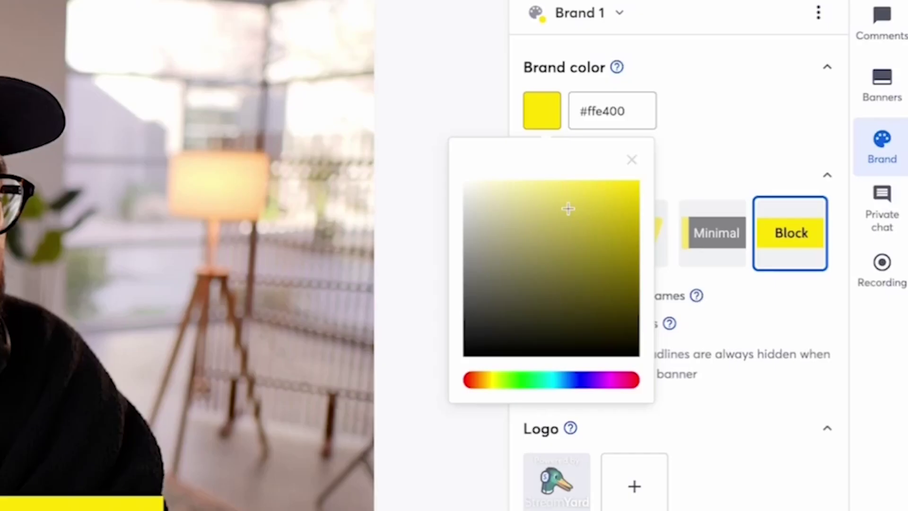
left_click(739, 93)
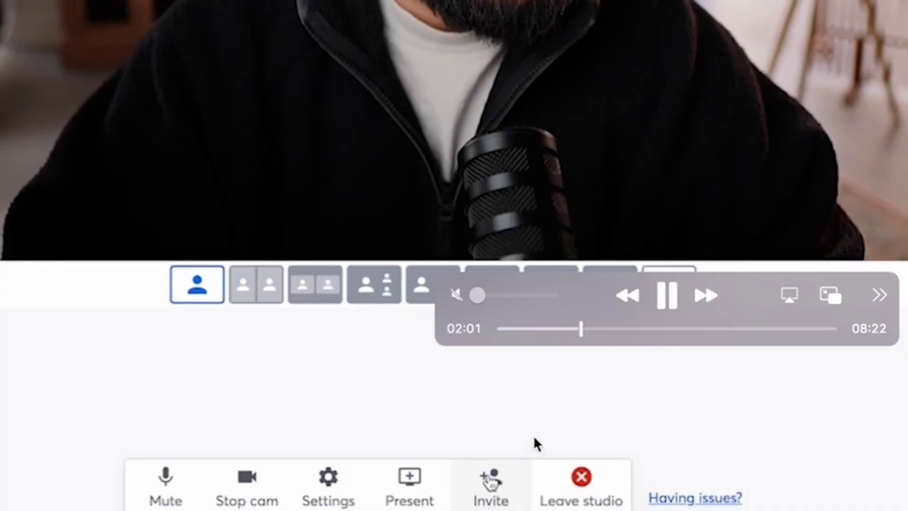
Step: Start the interview recording, then end it and confirm ending
left_click(667, 296)
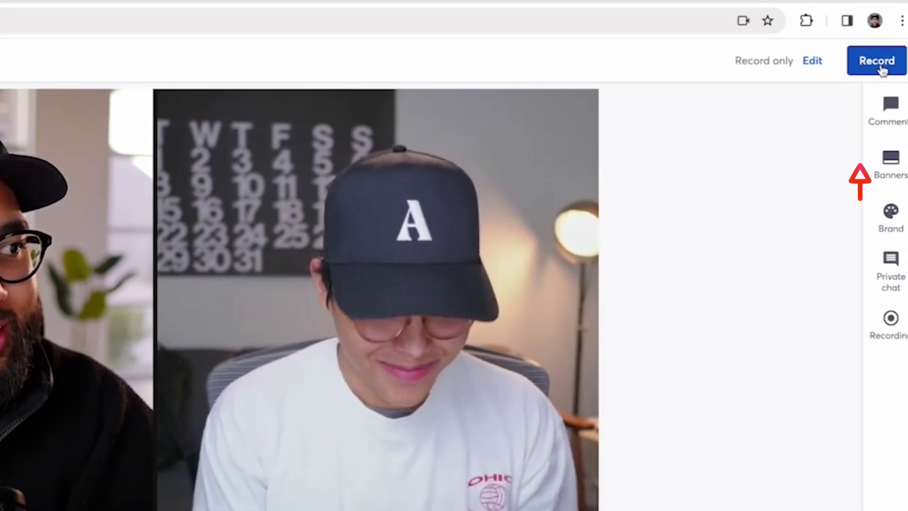
left_click(876, 62)
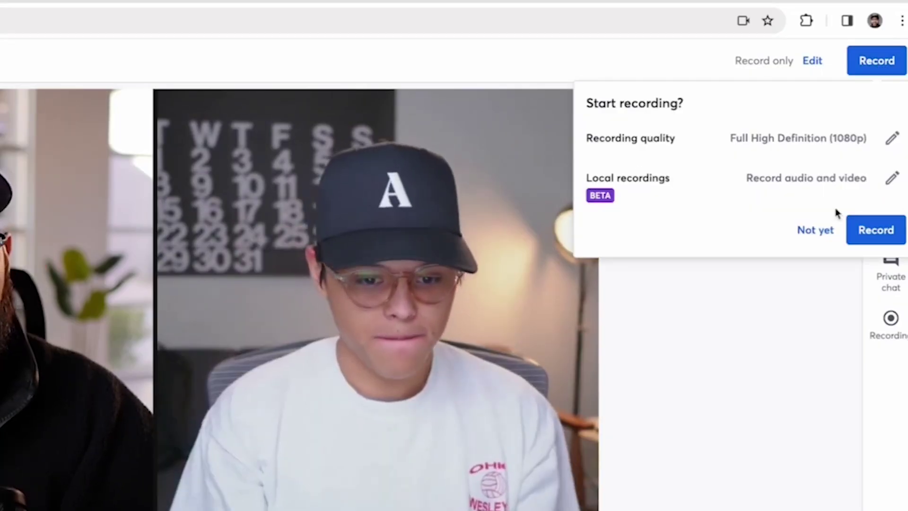
left_click(888, 232)
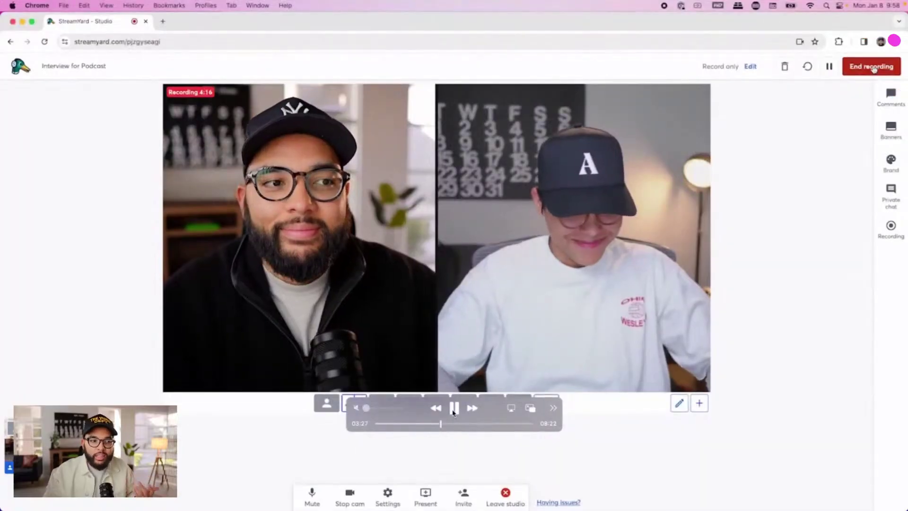
left_click(874, 67)
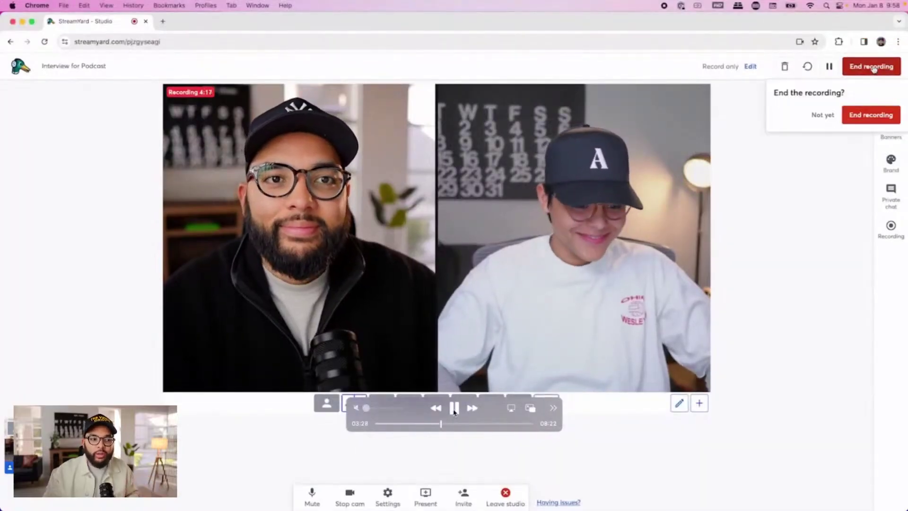
left_click(872, 114)
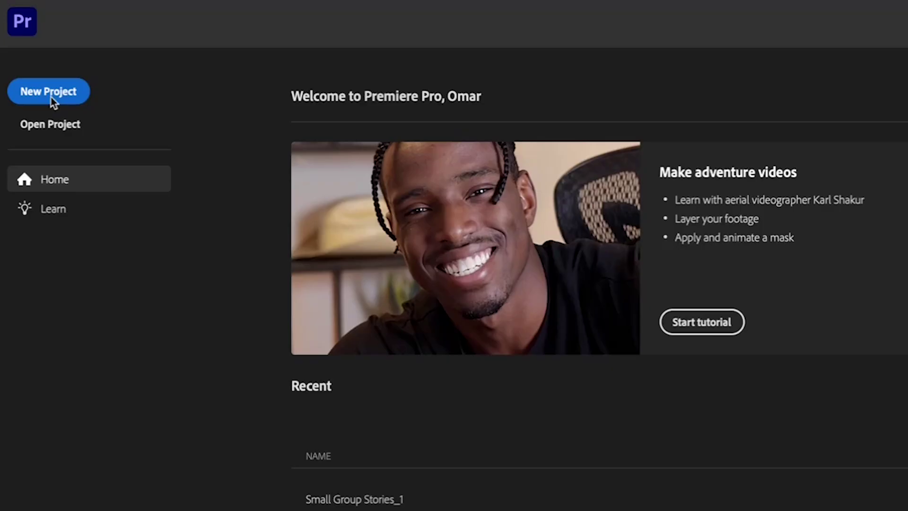
Step: Name the new project Interview and build a sequence from Omar.mp4
left_click(49, 91)
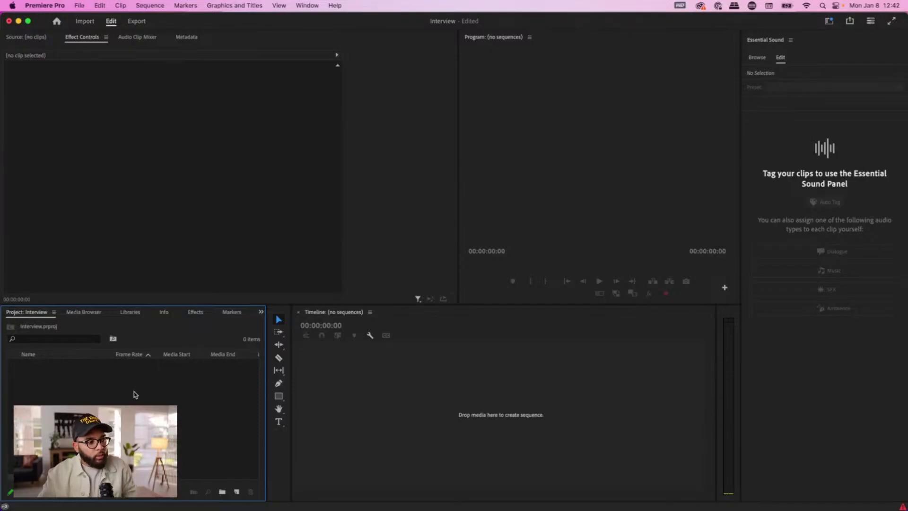
key("super+i")
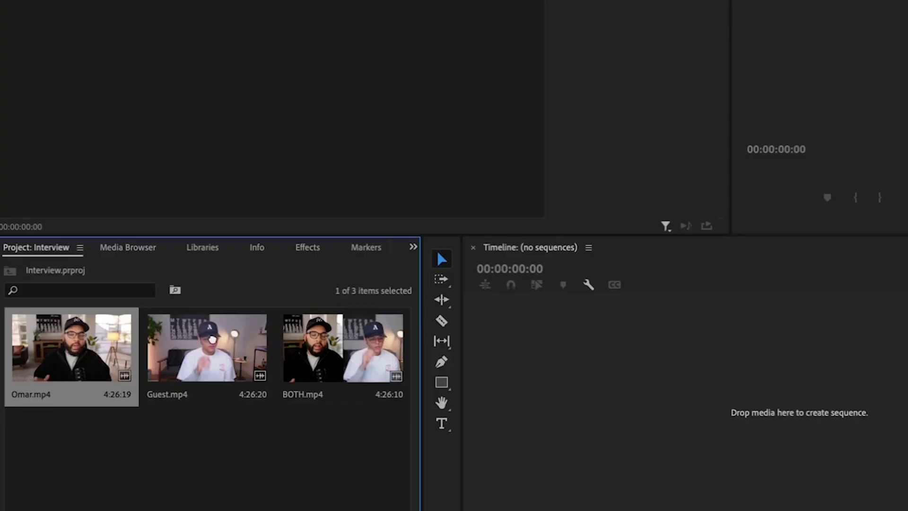
left_click_drag(331, 371, 490, 368)
Step: Rename the sequence to 'Pre Cut'
left_click(25, 497)
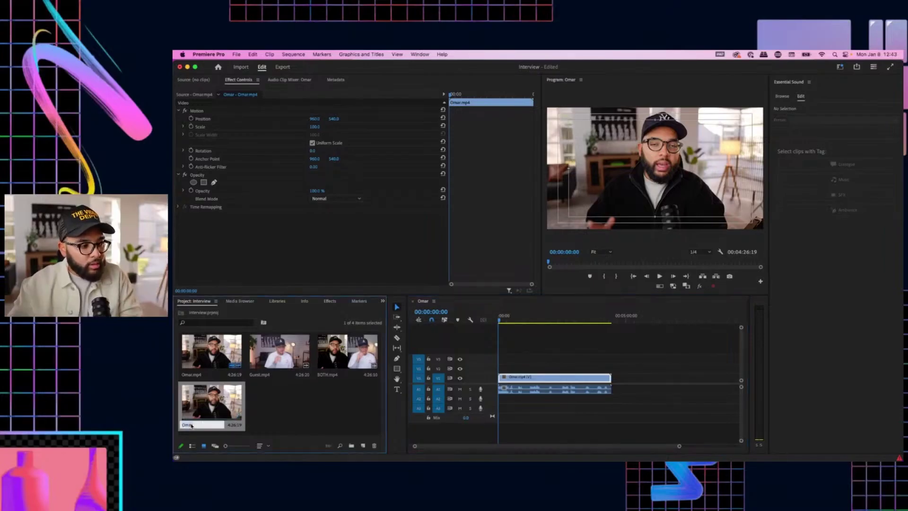
type("Pre Cut")
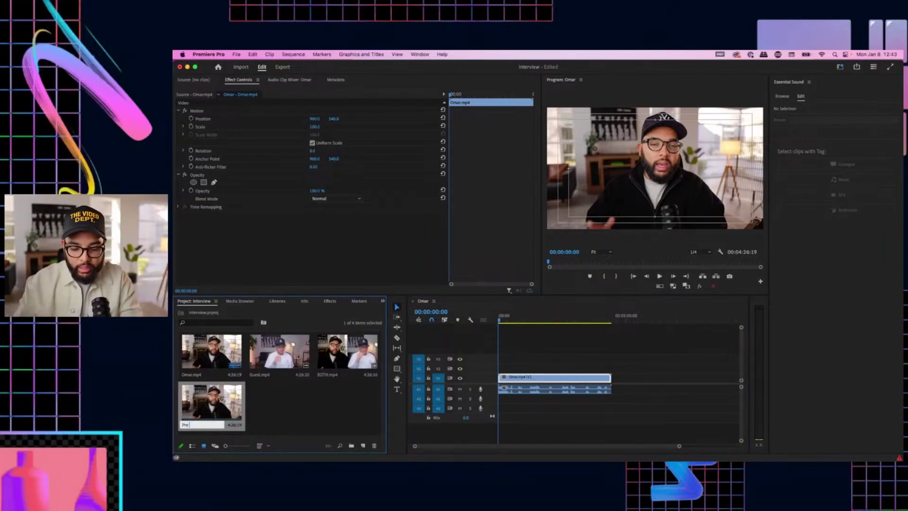
key("Return")
Step: Place Guest.mp4 on V2 and BOTH.mp4 on V3 above Omar.mp4
left_click_drag(279, 352, 468, 365)
left_click_drag(637, 370, 672, 381)
left_click_drag(374, 350, 694, 371)
left_click(778, 267)
Step: Select all three clips and synchronize them, then move the playhead into the overlap
left_click_drag(867, 318, 820, 493)
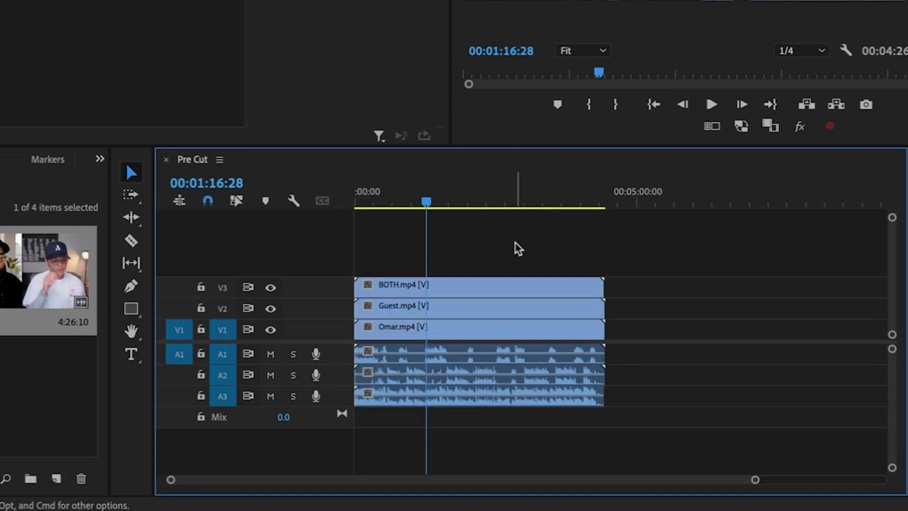
left_click_drag(468, 419, 468, 418)
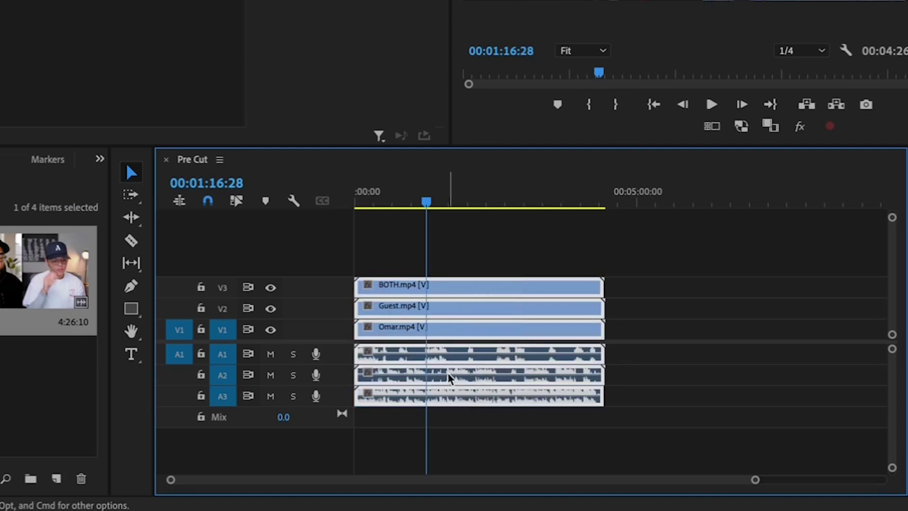
right_click(457, 332)
scroll(533, 391, "down", 5)
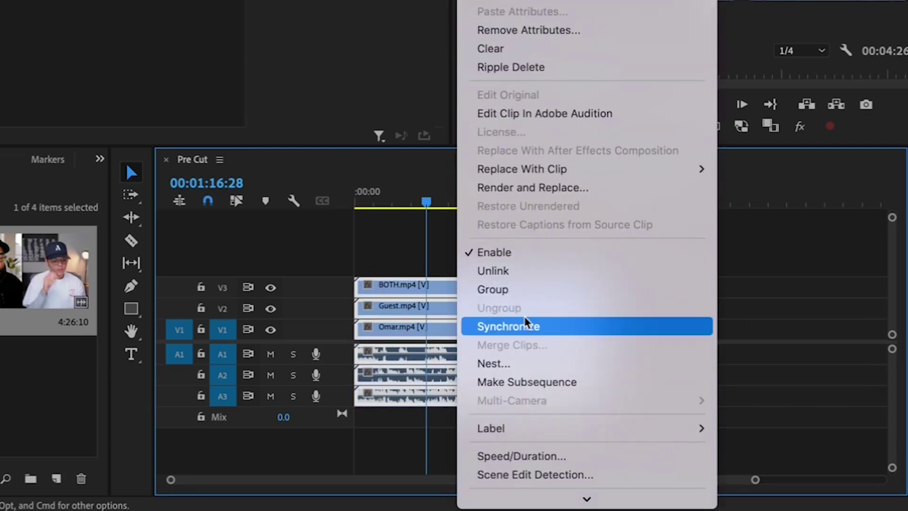
left_click(527, 326)
left_click(492, 161)
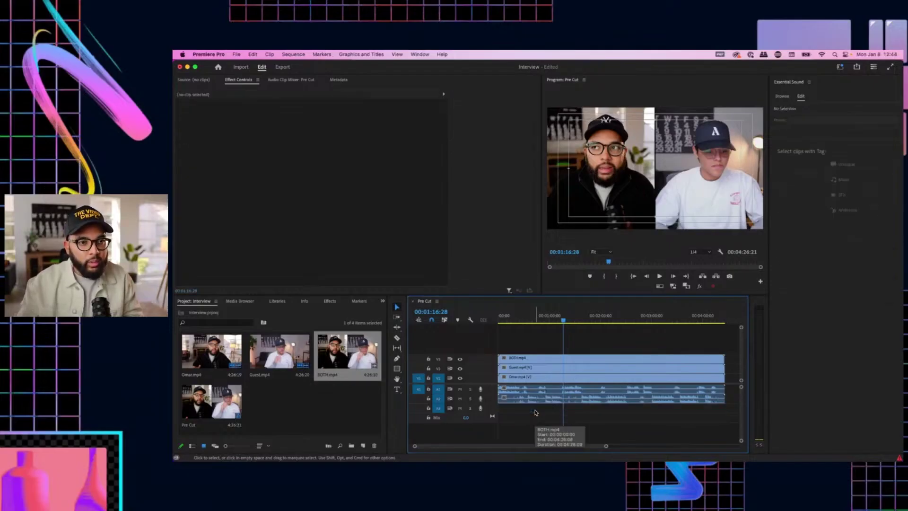
left_click(527, 321)
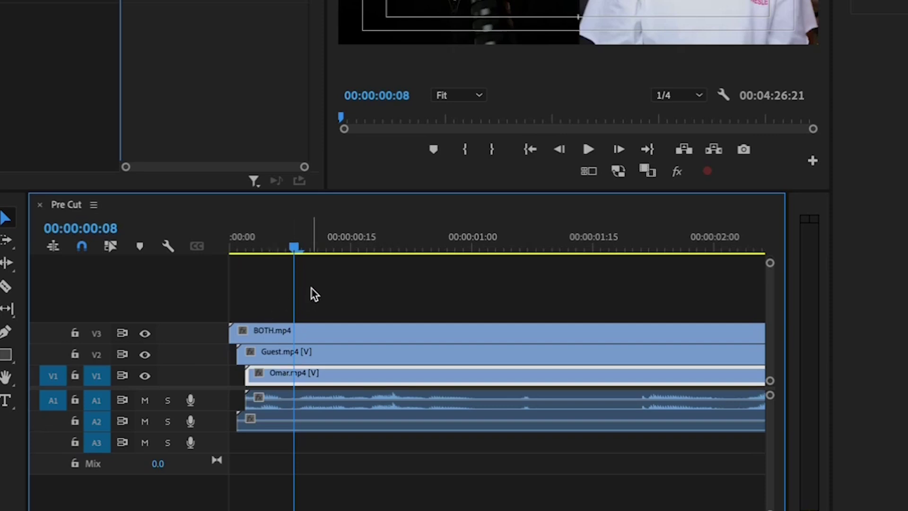
Step: Split every track at 00:00:00:08, apply Essential Sound's Podcast Voice preset to Guest.mp4, and open the Pre Cut sequence options
key("super+k")
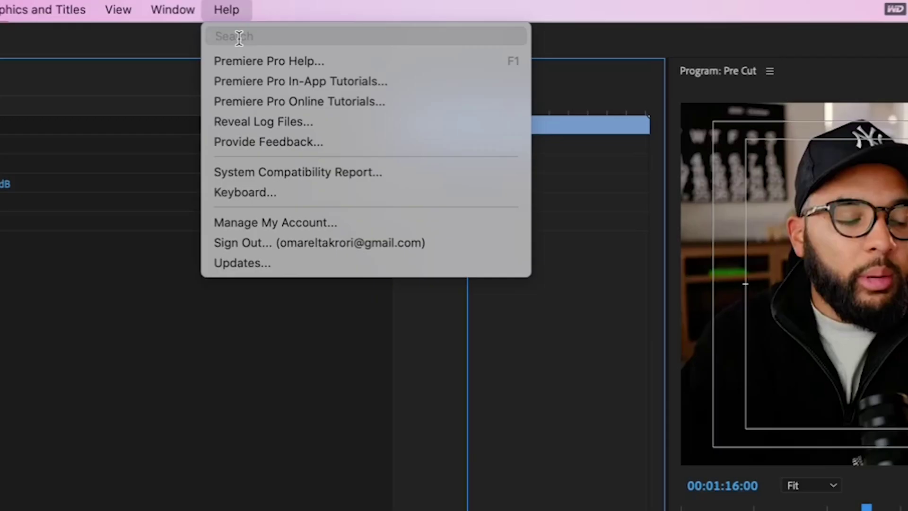
type("ess")
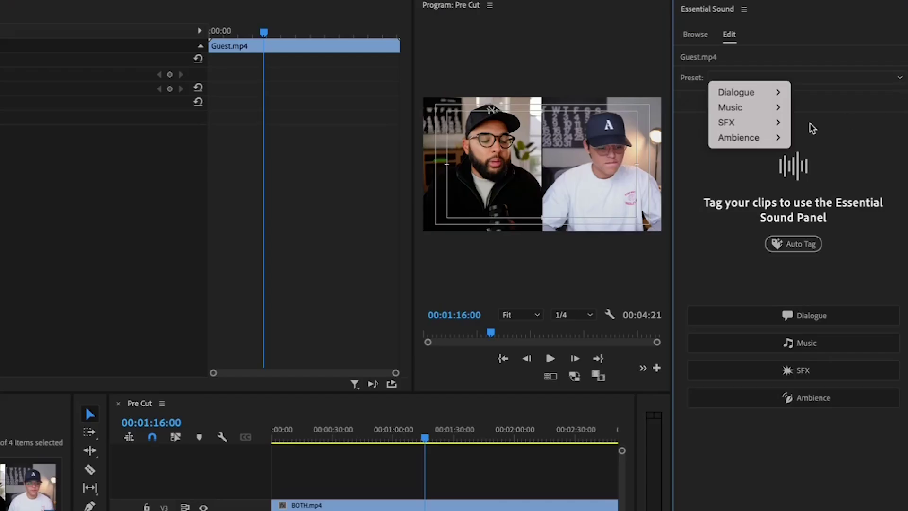
mouse_move(771, 97)
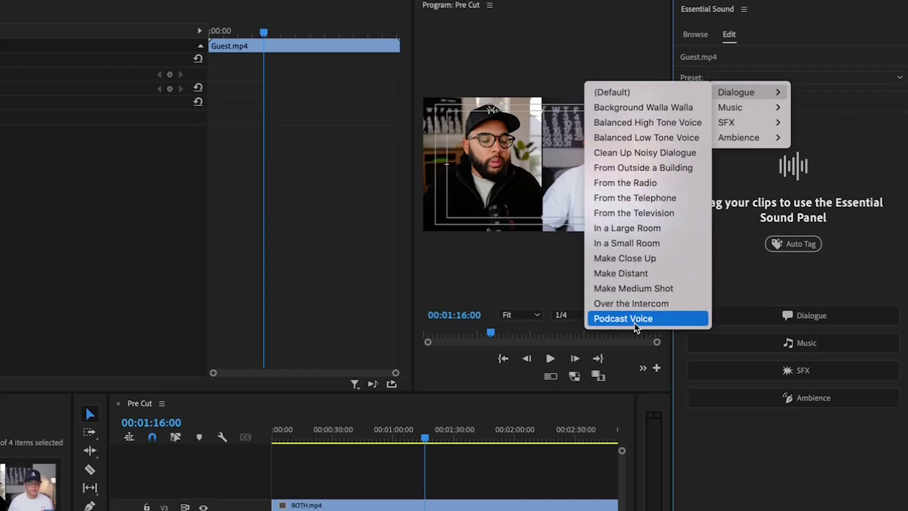
left_click(623, 318)
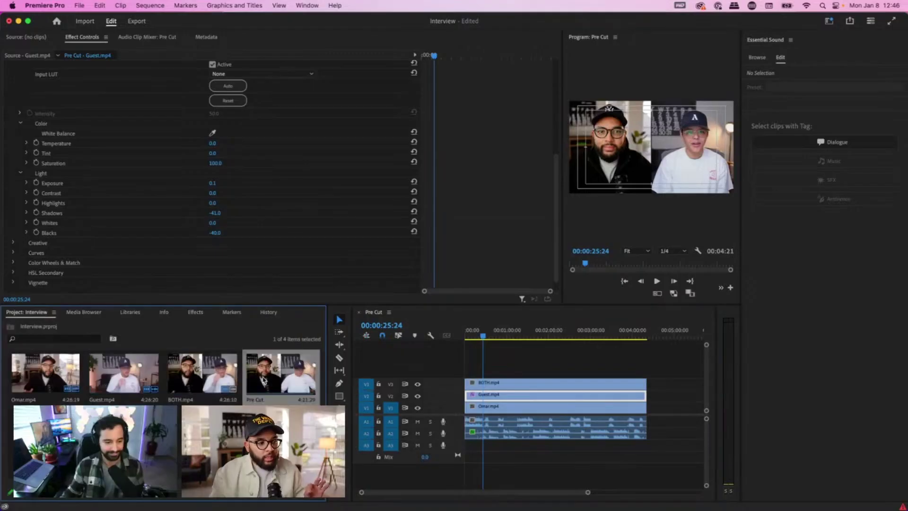
right_click(275, 371)
scroll(293, 417, "down", 5)
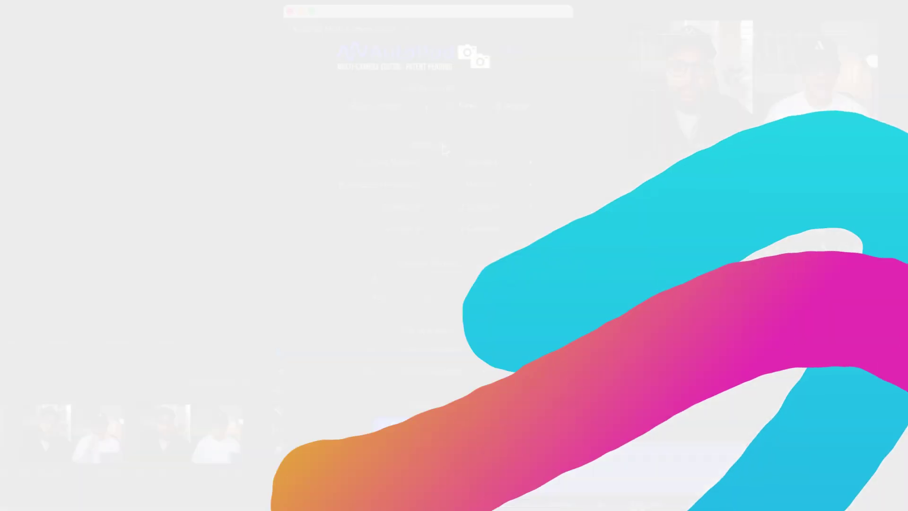
Step: Set AutoPod to the Standard cutting method, Medium multi-shot frequency and 3 cameras
left_click(447, 162)
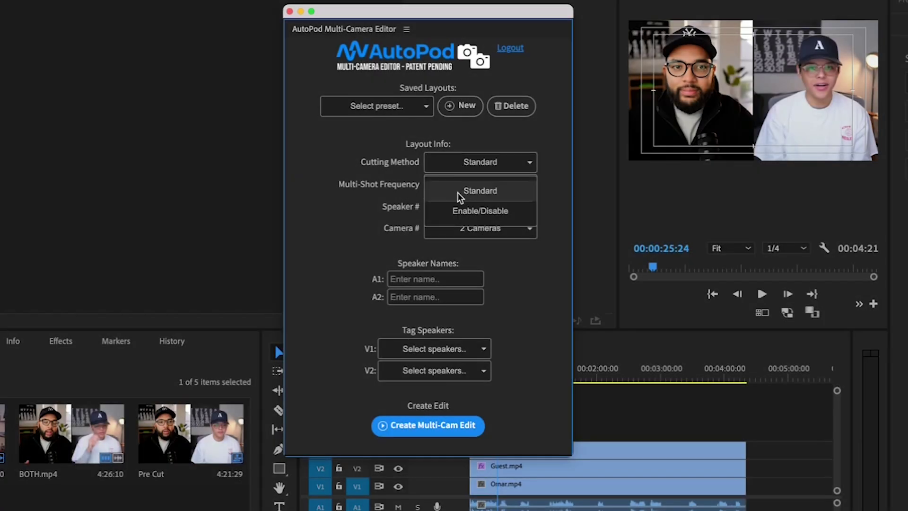
left_click(473, 190)
left_click(498, 186)
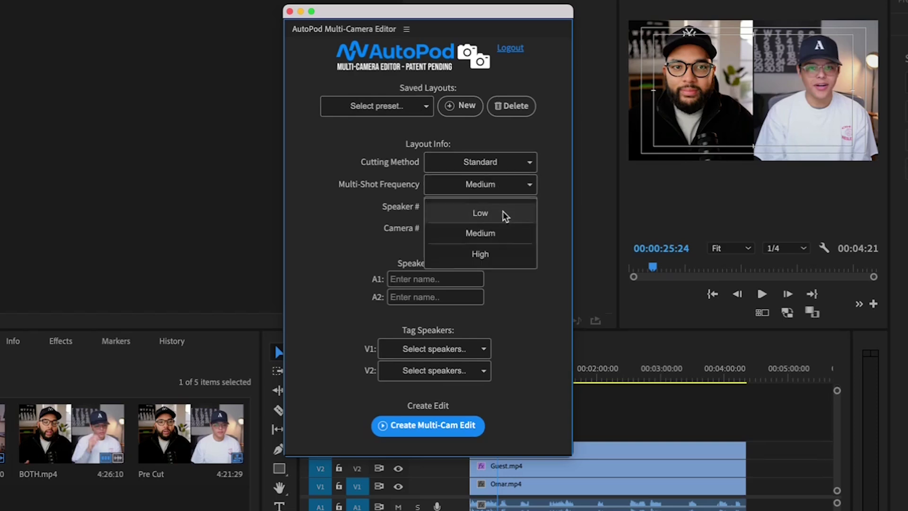
left_click(505, 235)
left_click(497, 228)
left_click(486, 276)
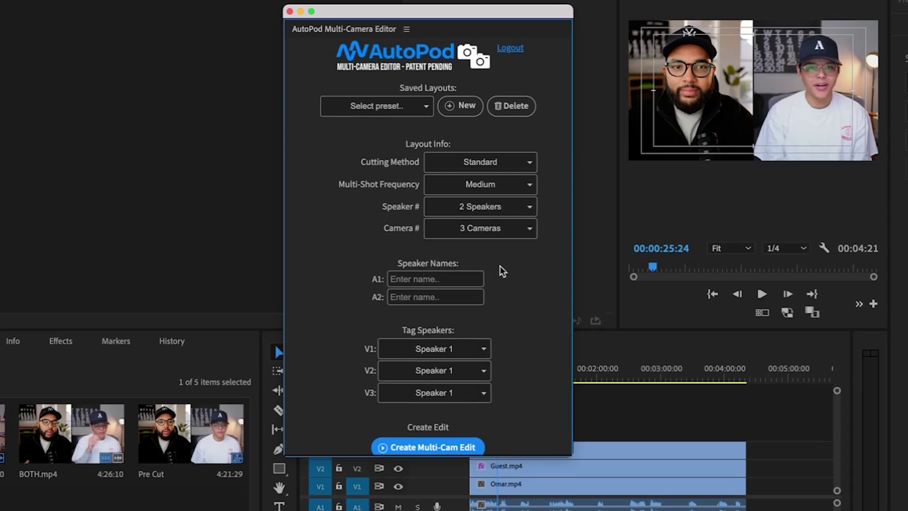
Step: Enter both speakers' names, assign speakers to cameras V2 and V3, and create the multi-cam edit
left_click(463, 281)
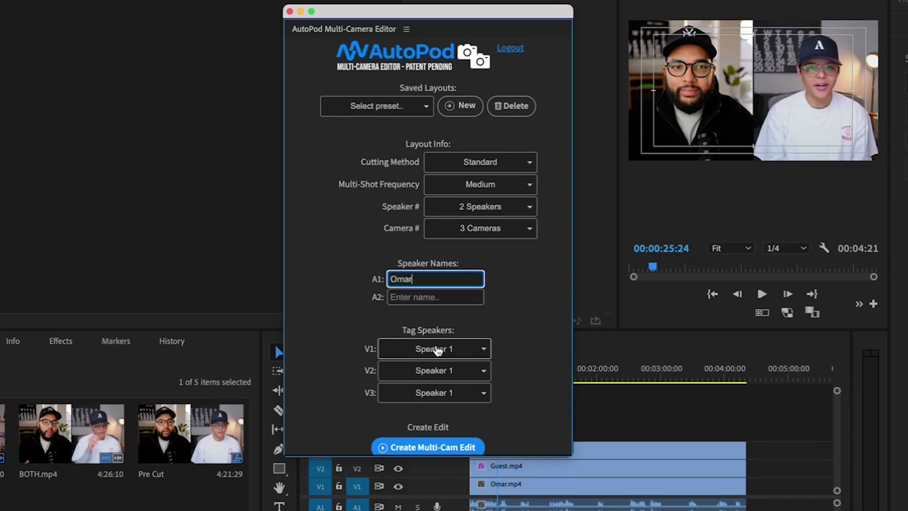
left_click(459, 297)
type("Art")
left_click(484, 372)
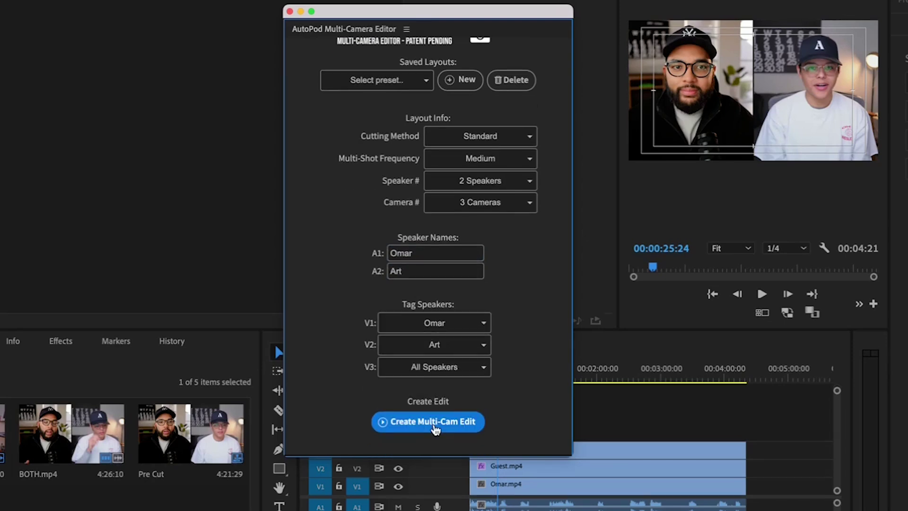
left_click(433, 423)
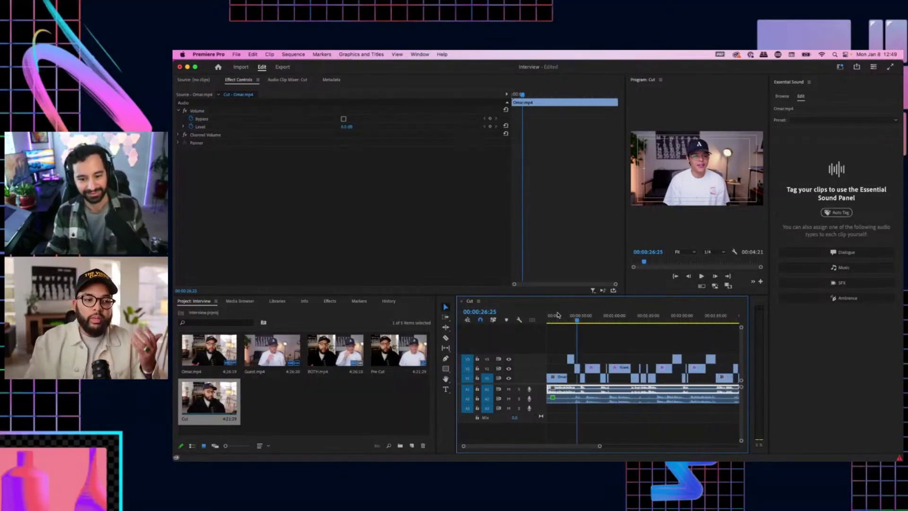
Step: Zoom the timeline out to show the whole auto-generated Cut multicam sequence
key("minus")
key("minus")
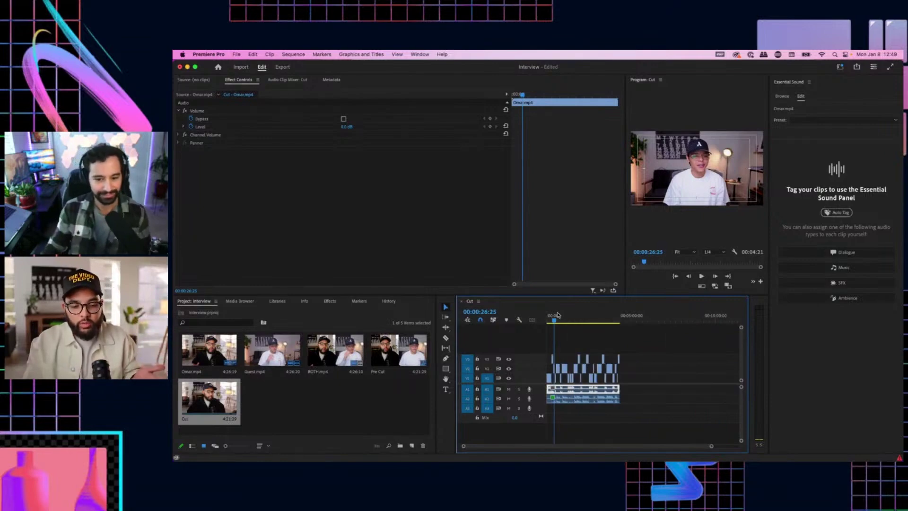